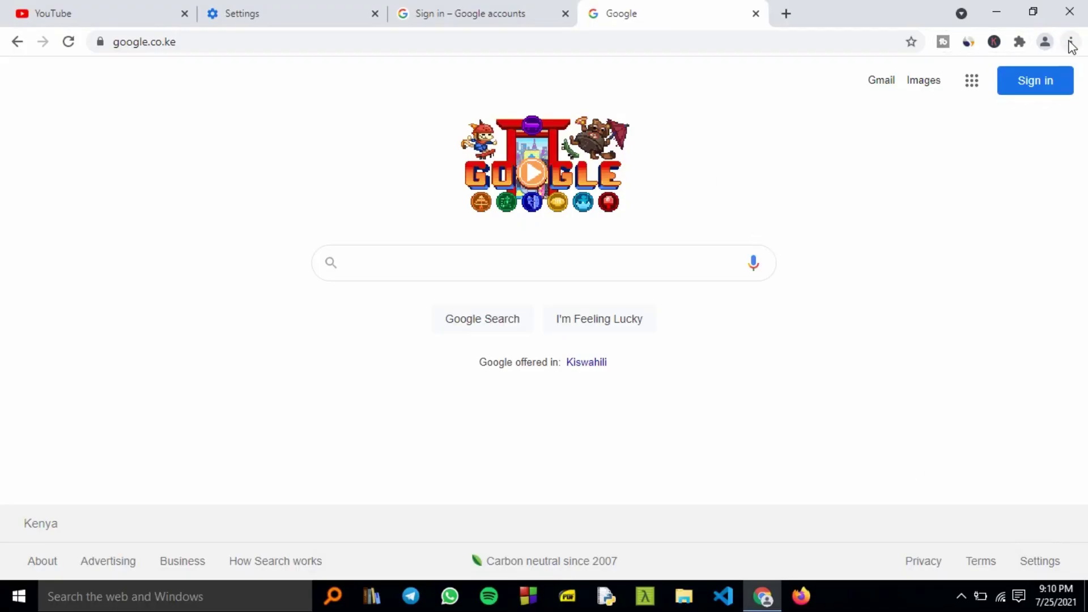
- Open Chrome's Settings at 125% zoom and scroll down to the Privacy and security section
click(1071, 43)
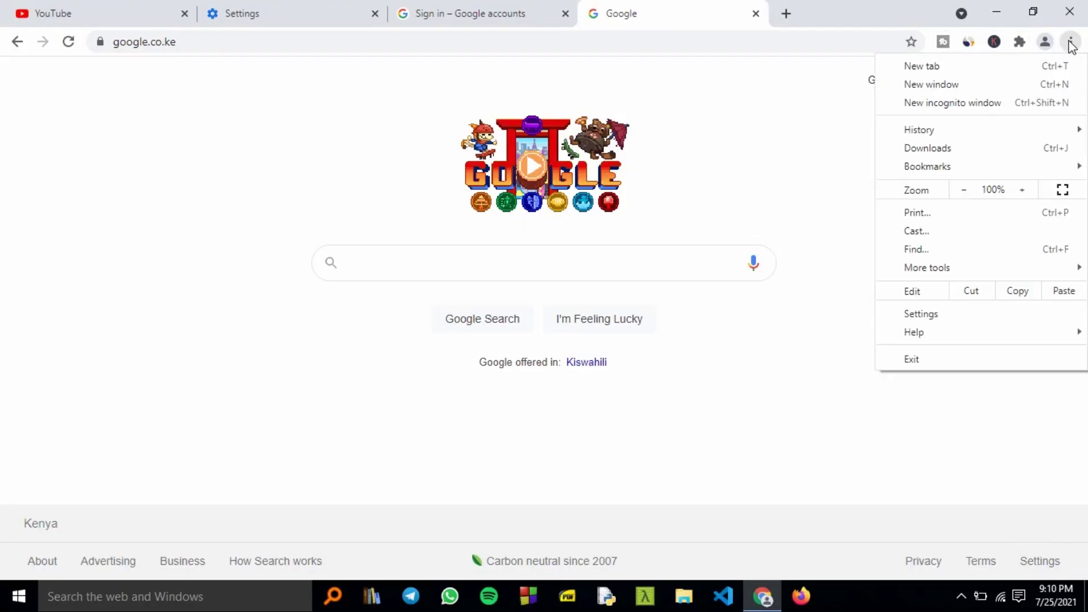
click(912, 310)
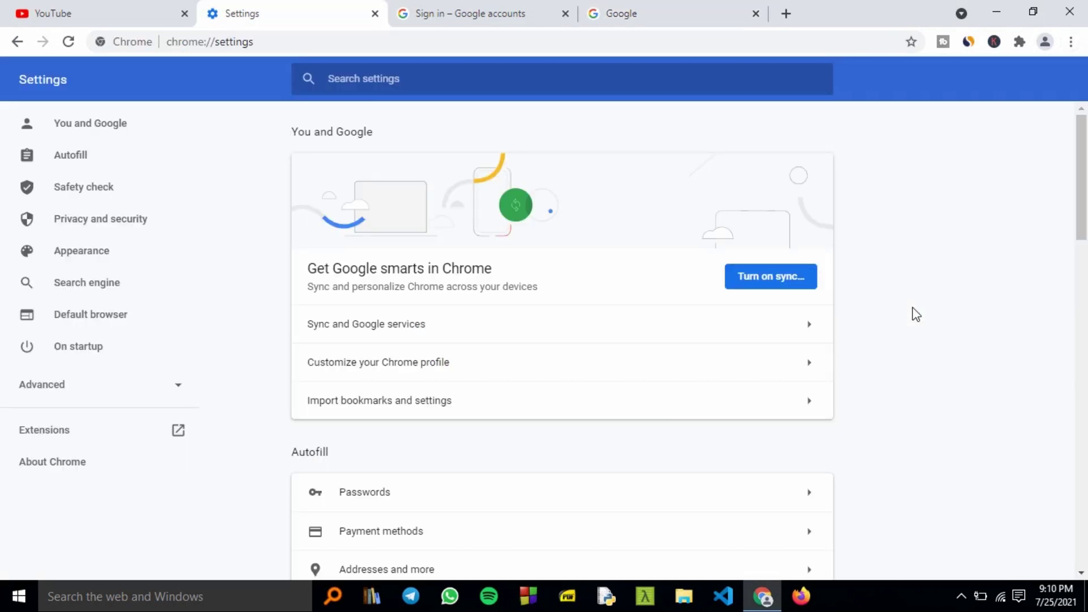
key(ctrl+plus)
key(ctrl+plus)
key(ctrl+plus)
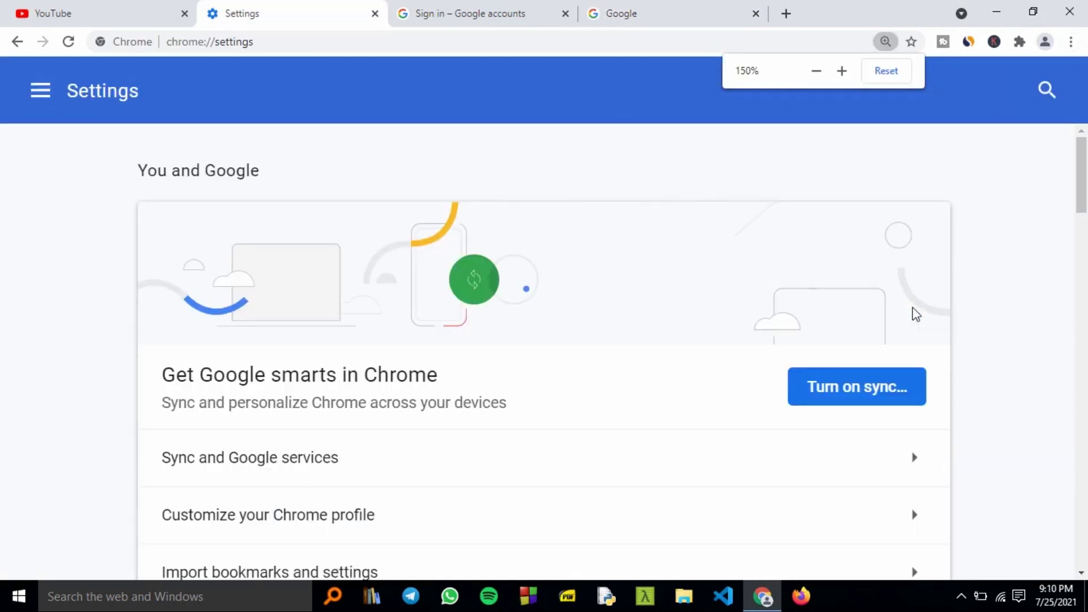
key(ctrl+minus)
scroll(753, 462, down, 1)
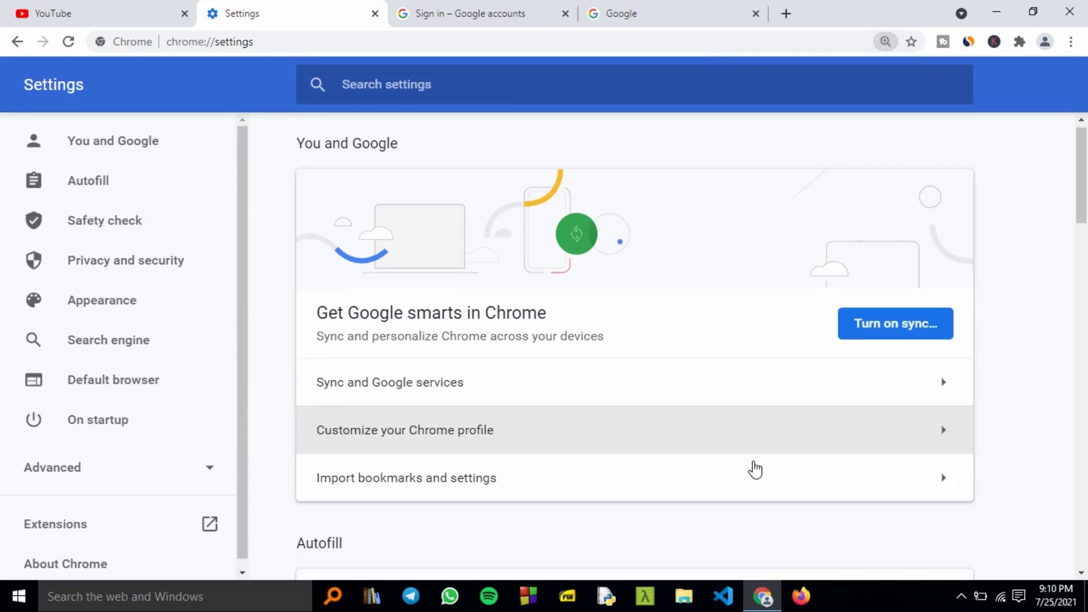
scroll(755, 469, down, 3)
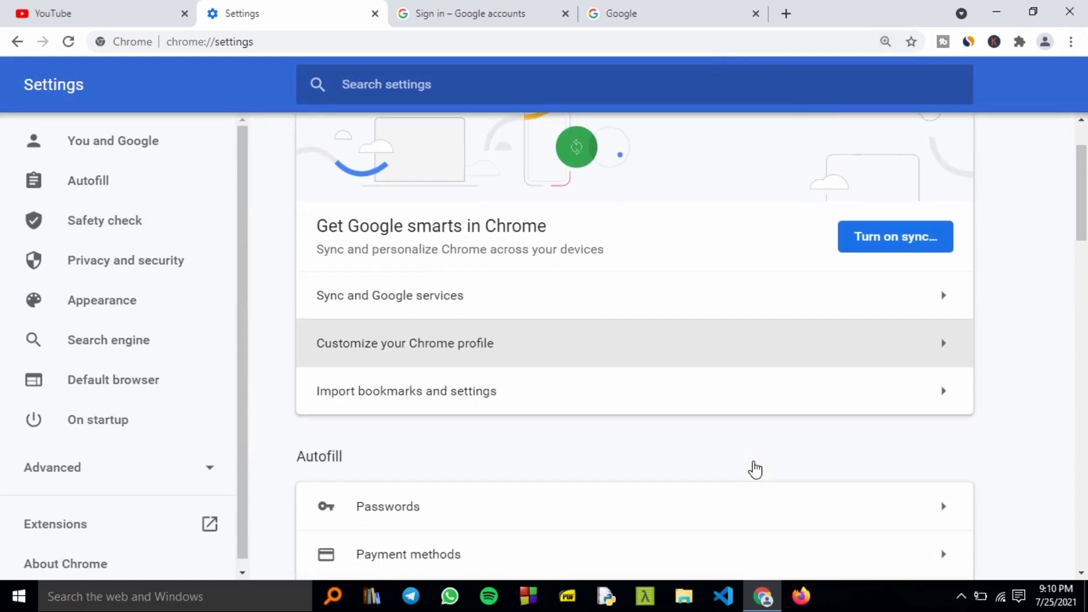
scroll(755, 469, down, 5)
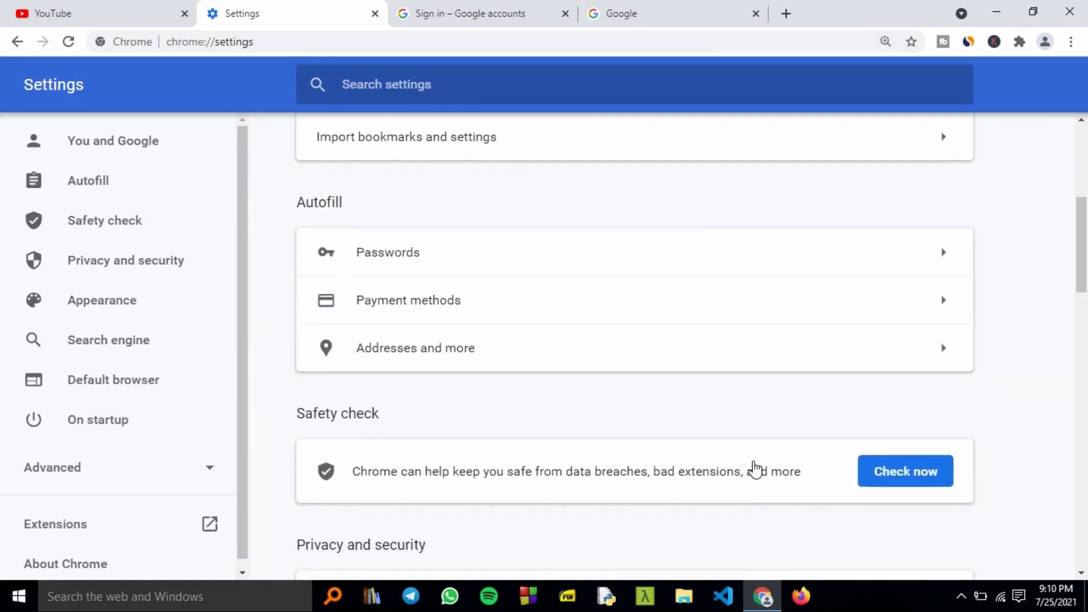
scroll(754, 469, down, 4)
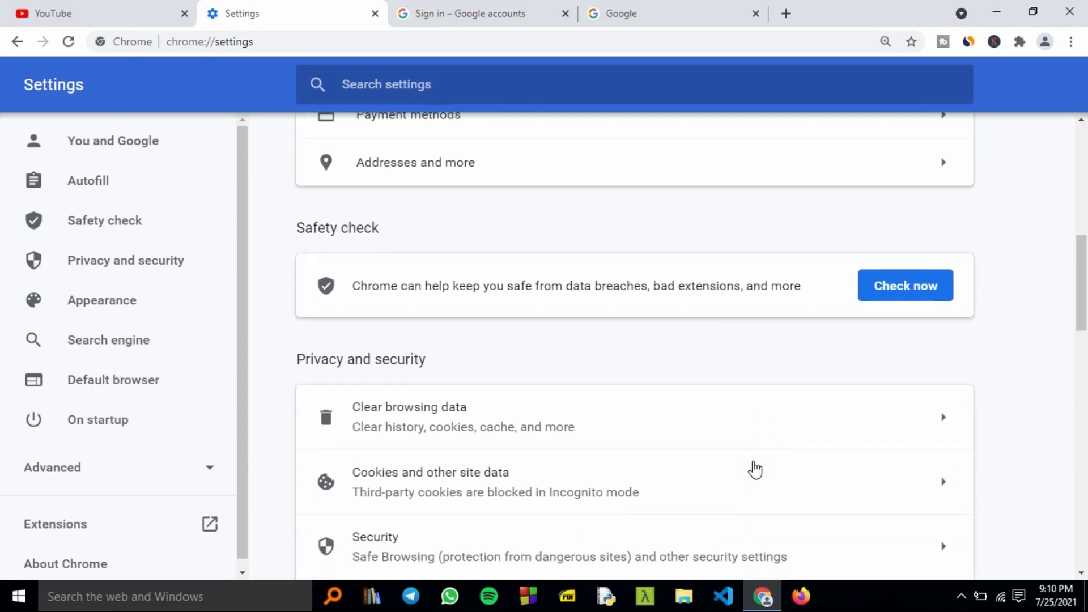
scroll(755, 469, down, 3)
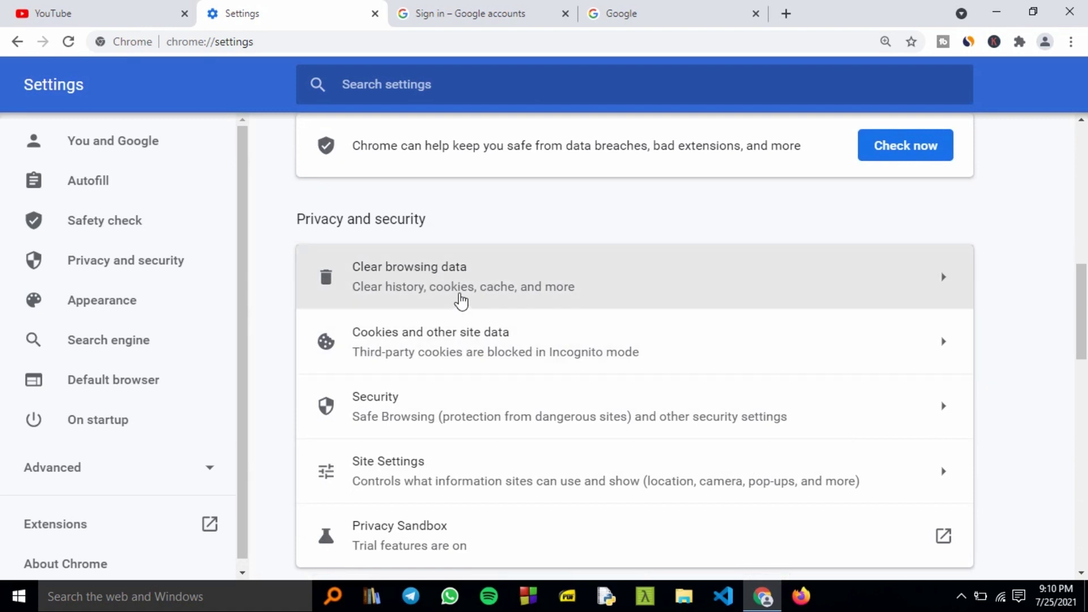
- Clear all-time cookies and other site data in Chrome, leaving browsing history unchecked
click(461, 301)
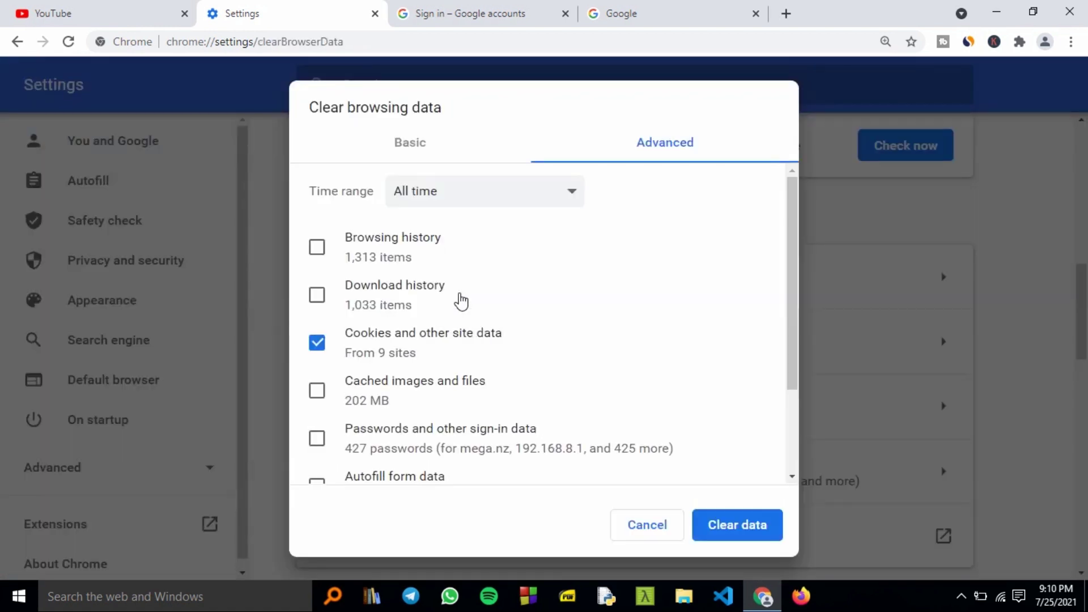
scroll(461, 300, down, 1)
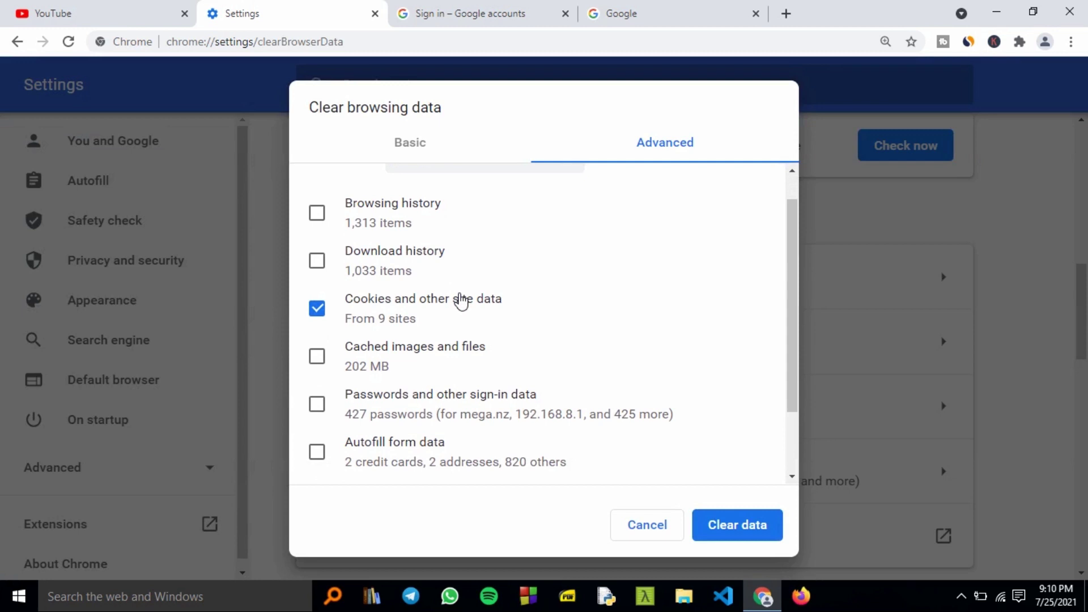
key(ctrl+plus)
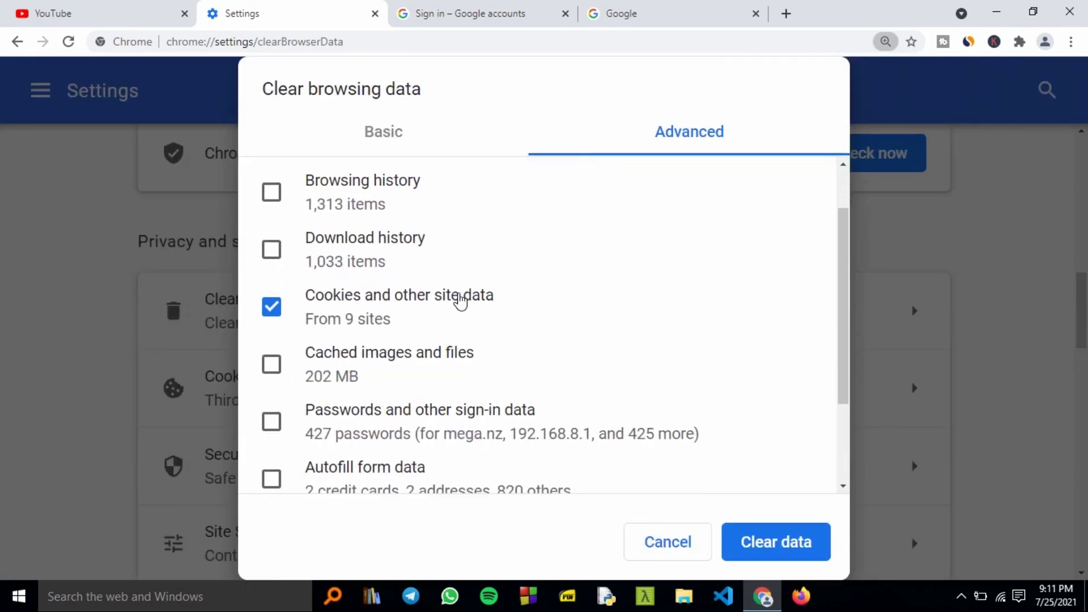
scroll(461, 300, down, 1)
scroll(460, 300, up, 3)
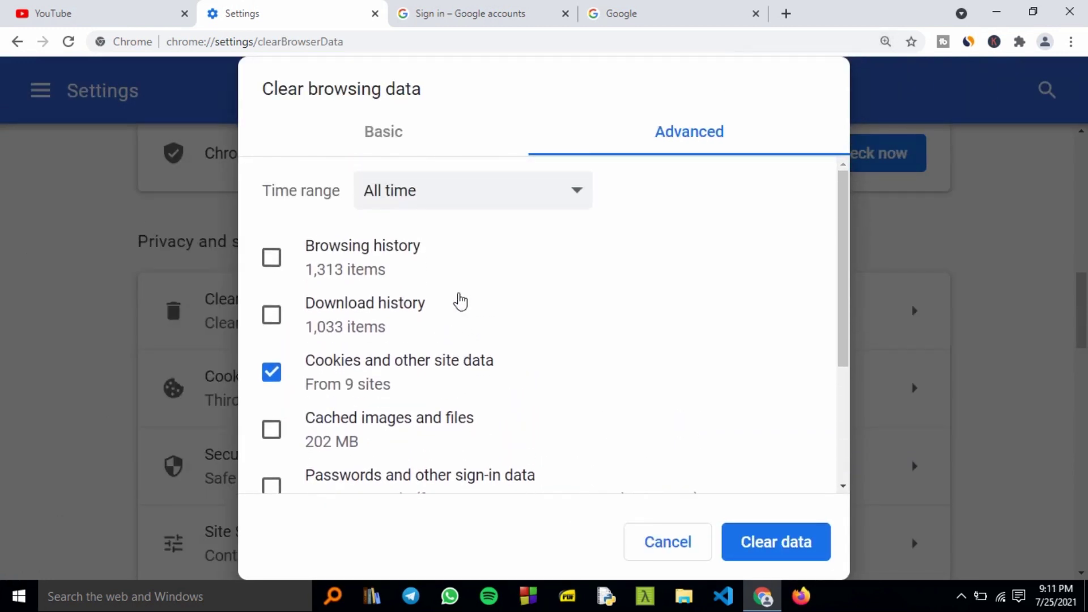
click(274, 259)
click(272, 258)
click(777, 549)
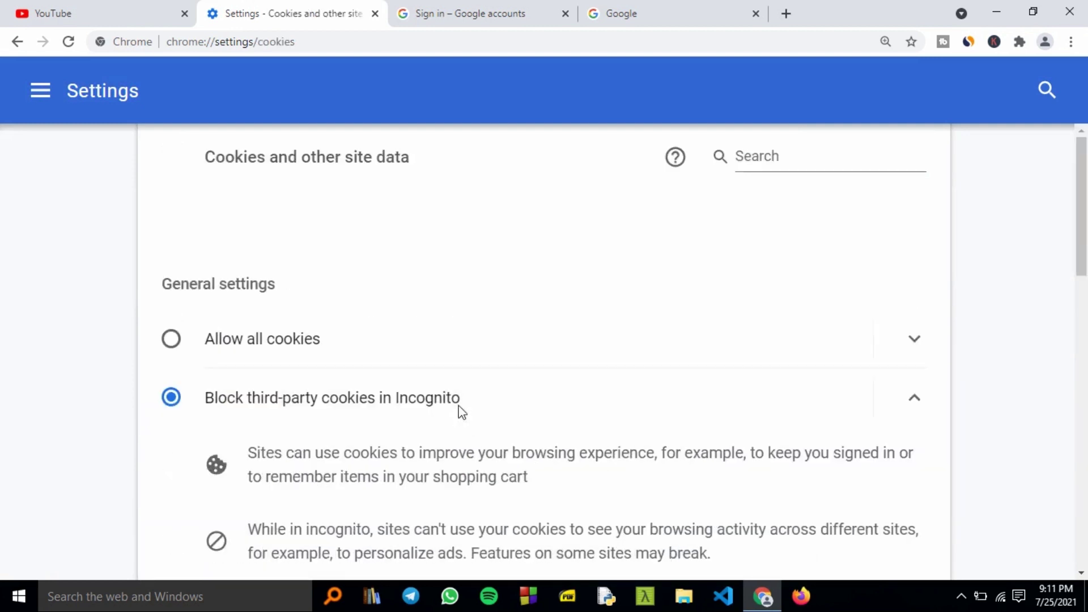
scroll(461, 412, down, 2)
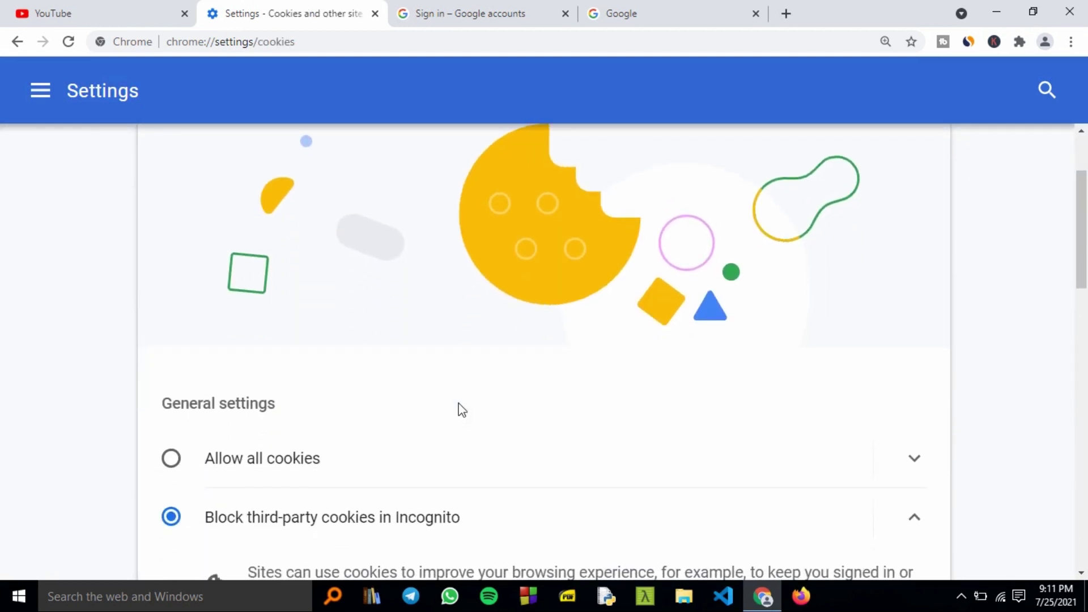
scroll(462, 412, down, 2)
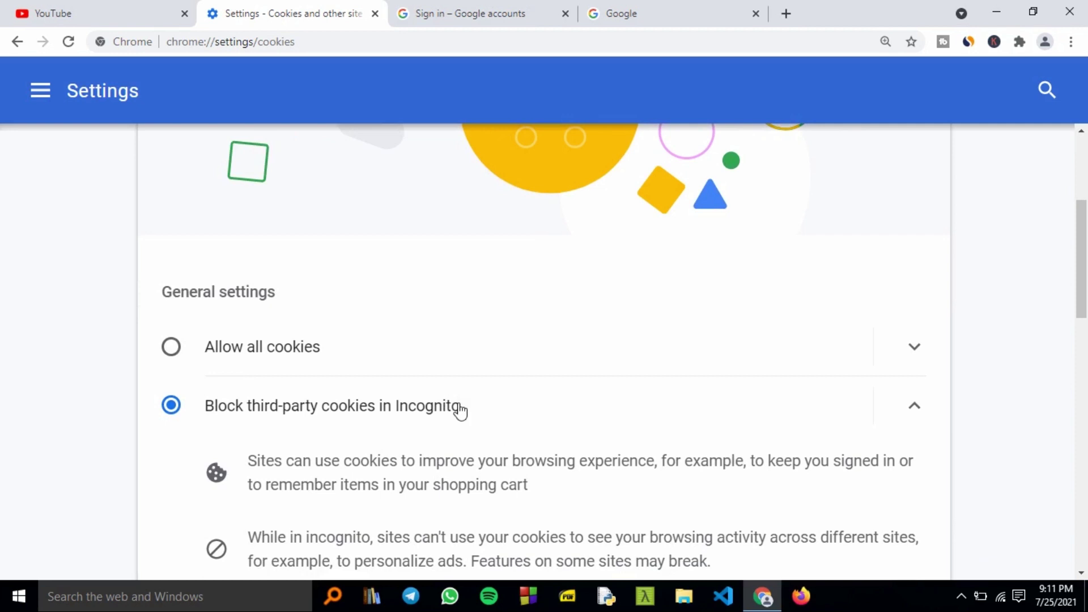
scroll(458, 410, down, 1)
scroll(457, 408, up, 5)
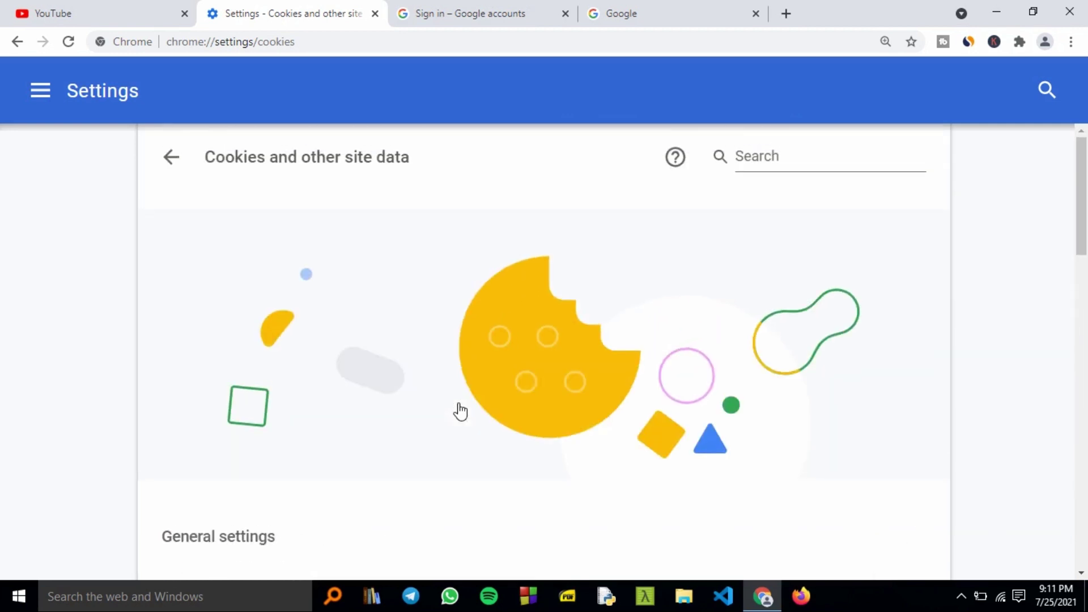
click(171, 157)
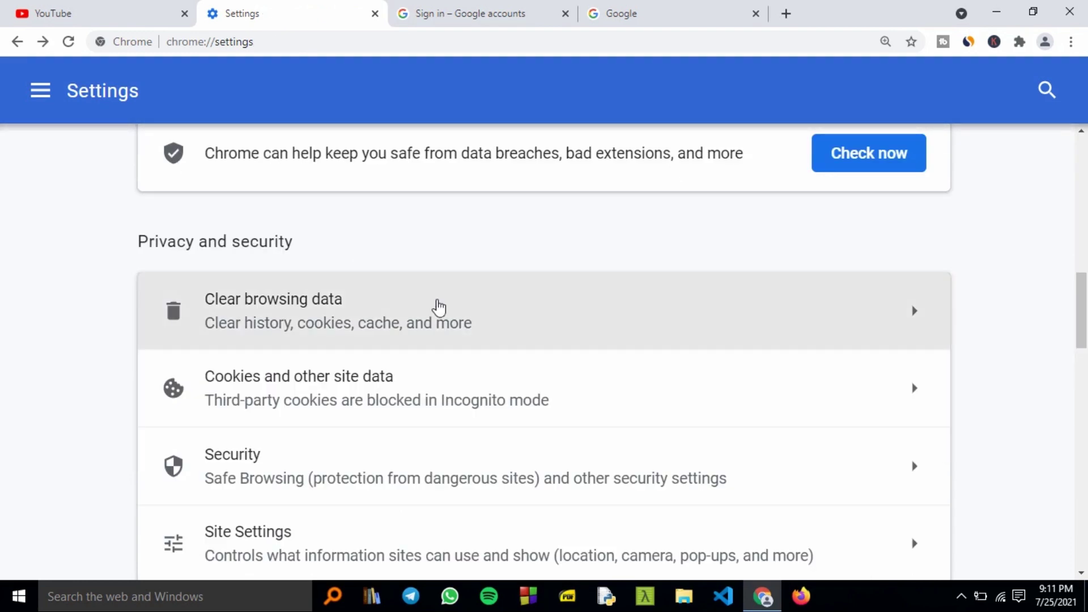
- Zoom back out and look over the cookies page, then open Firefox's Settings from the ≡ menu
key(ctrl+minus)
key(ctrl+minus)
key(ctrl+minus)
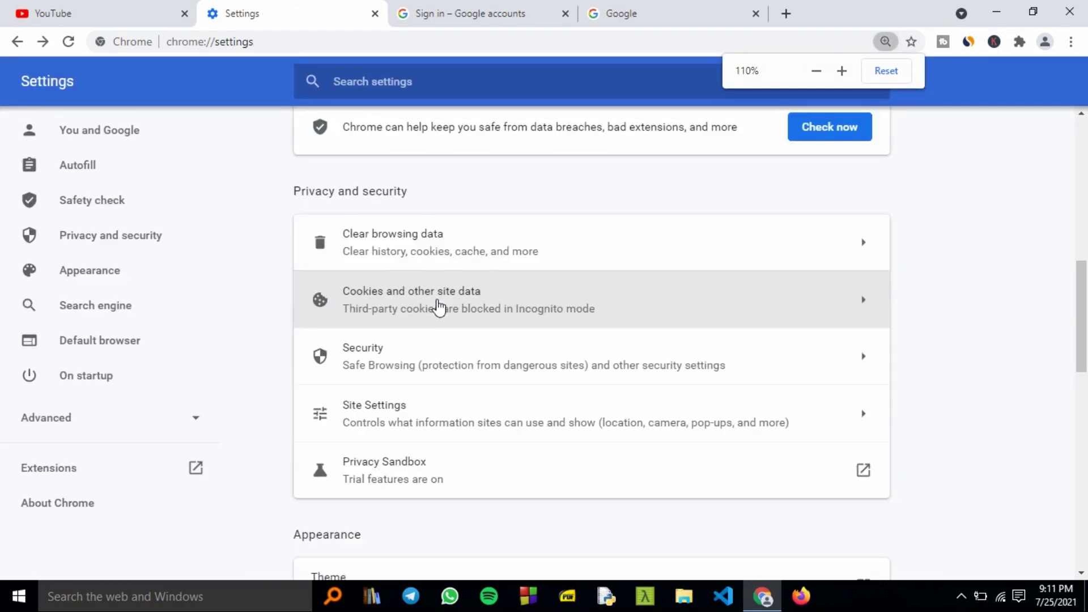
scroll(439, 307, up, 1)
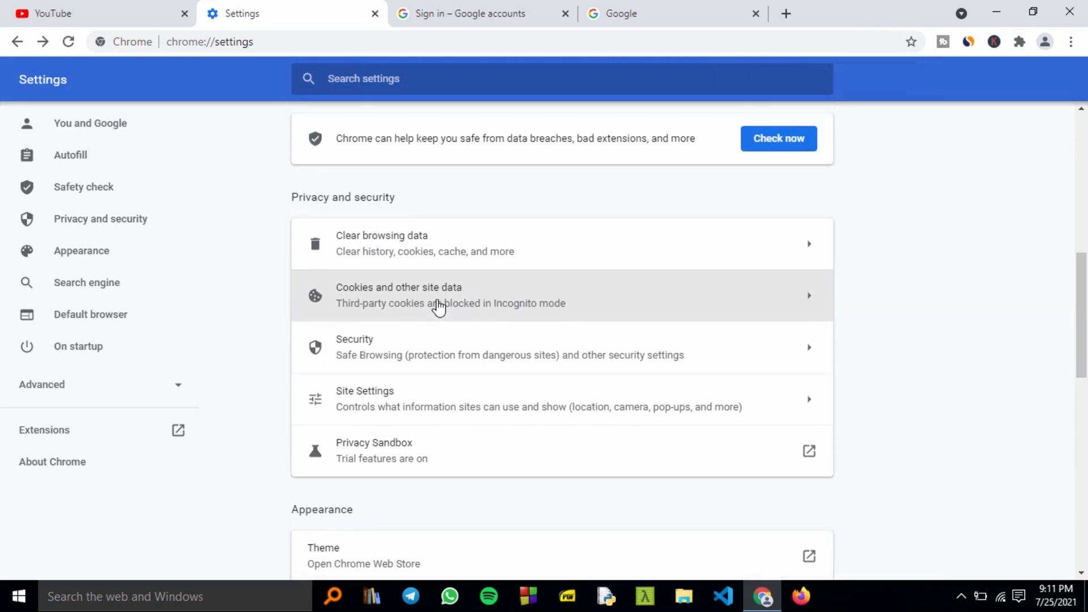
scroll(440, 308, down, 1)
scroll(440, 308, down, 2)
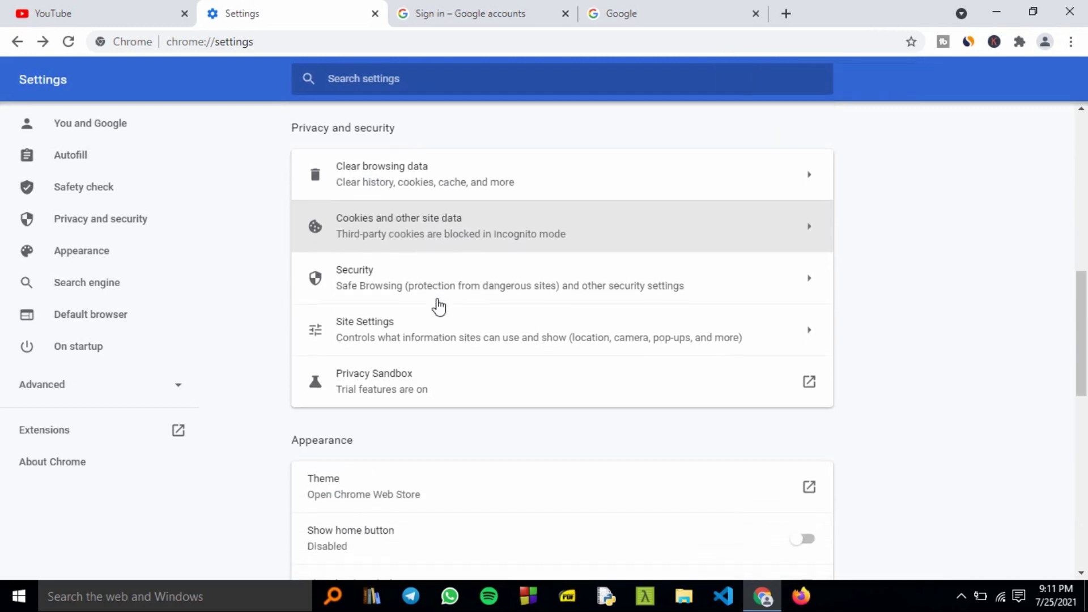
scroll(439, 307, down, 2)
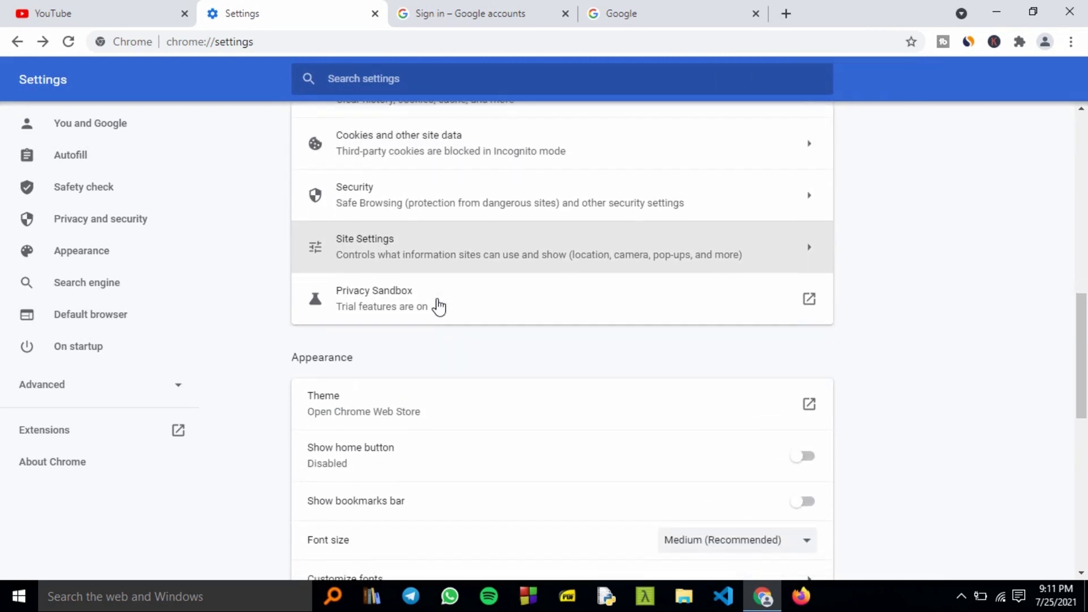
scroll(440, 308, down, 1)
scroll(439, 307, down, 2)
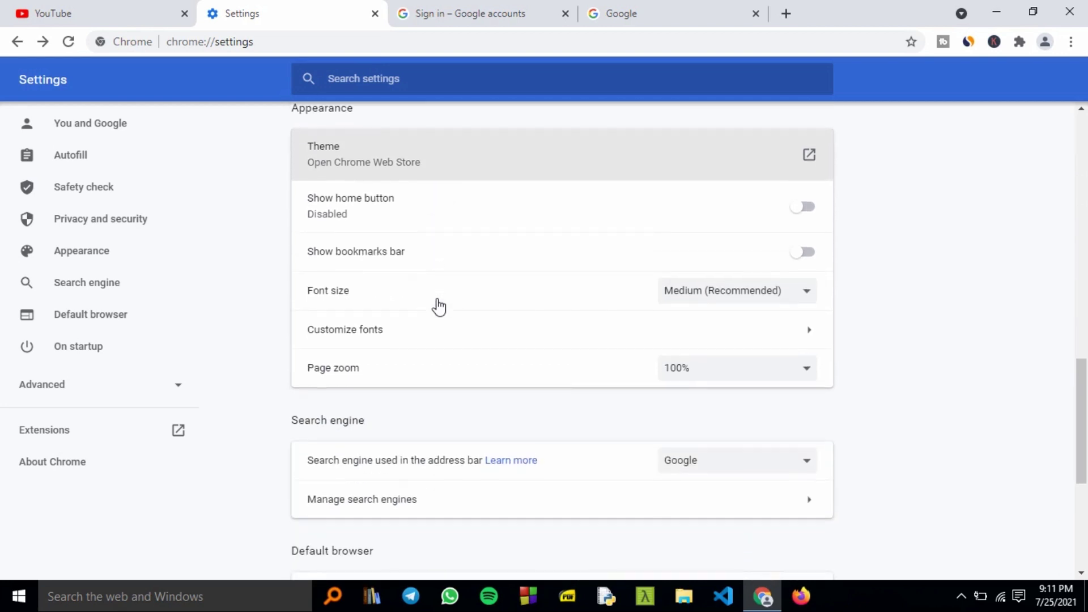
scroll(439, 306, up, 15)
scroll(439, 306, up, 1)
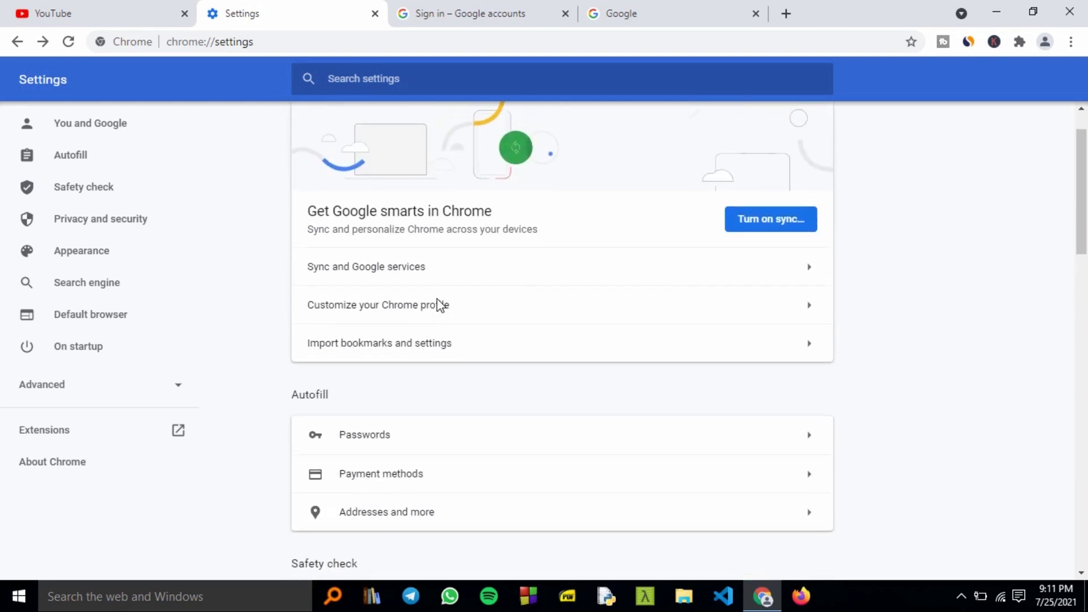
scroll(440, 304, down, 5)
scroll(440, 301, down, 2)
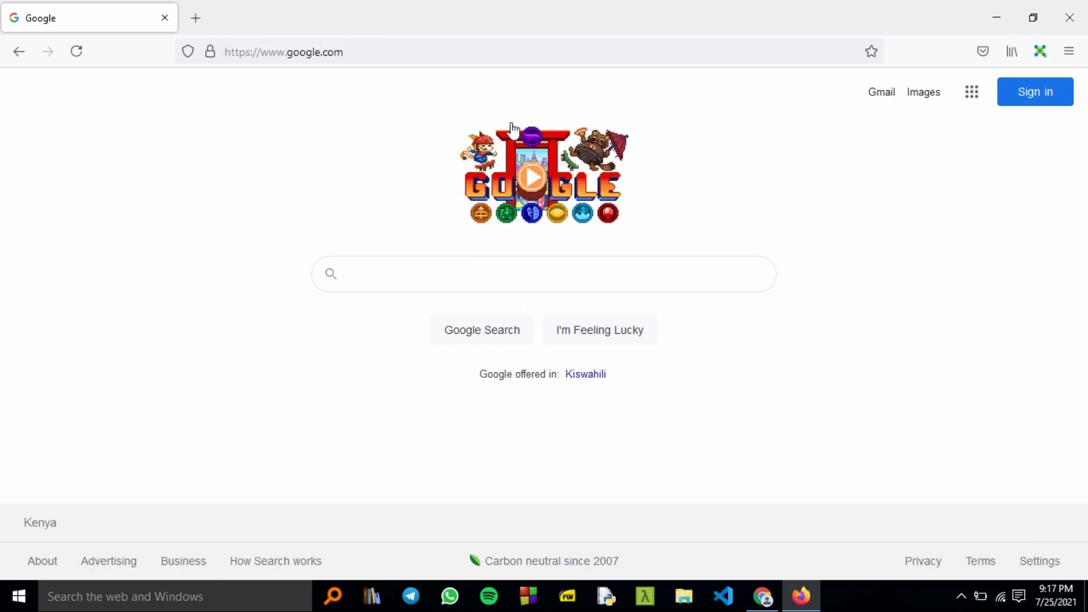
click(1069, 51)
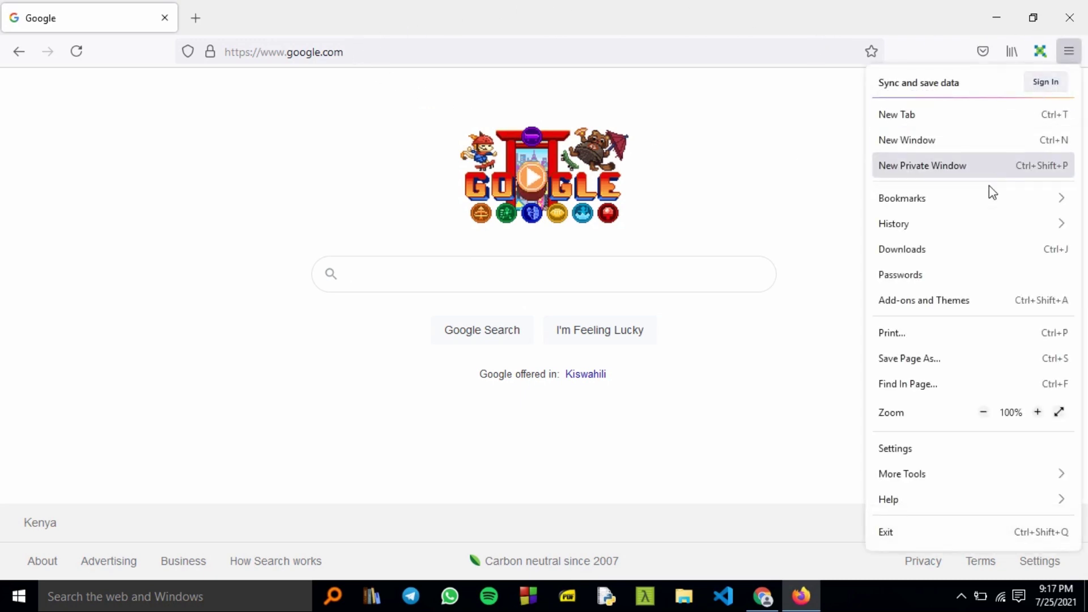
click(904, 453)
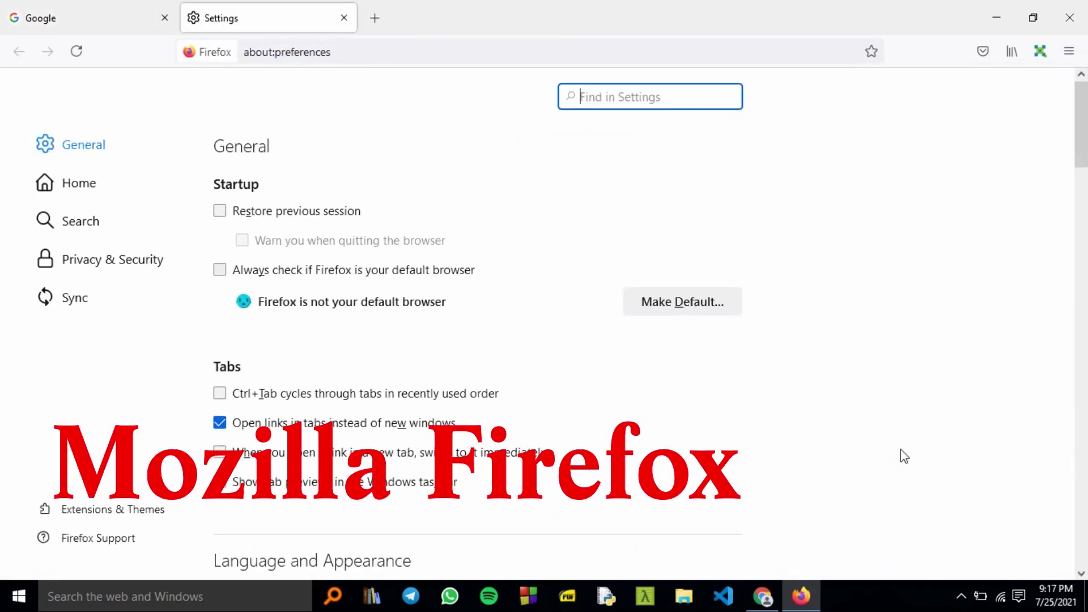
- Zoom the Firefox settings page to 120% and look over the Home settings
key(ctrl+plus)
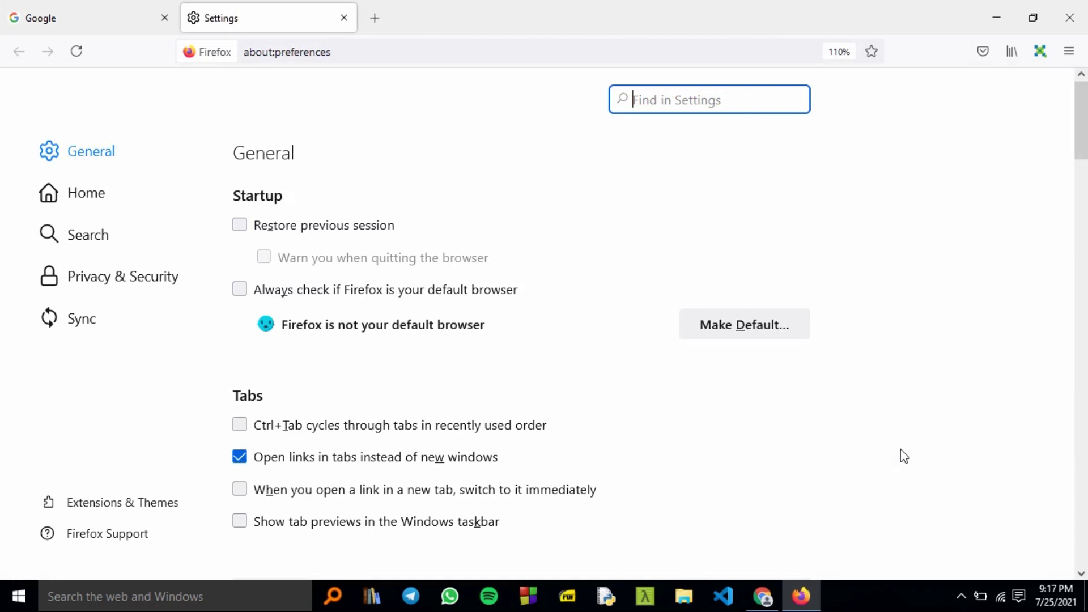
key(ctrl+plus)
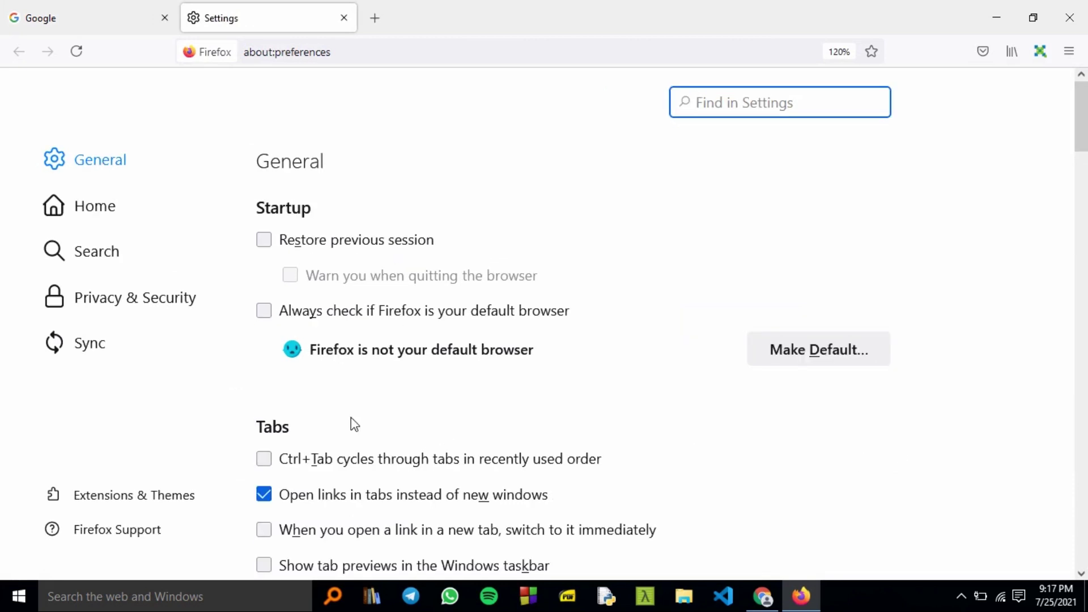
click(116, 207)
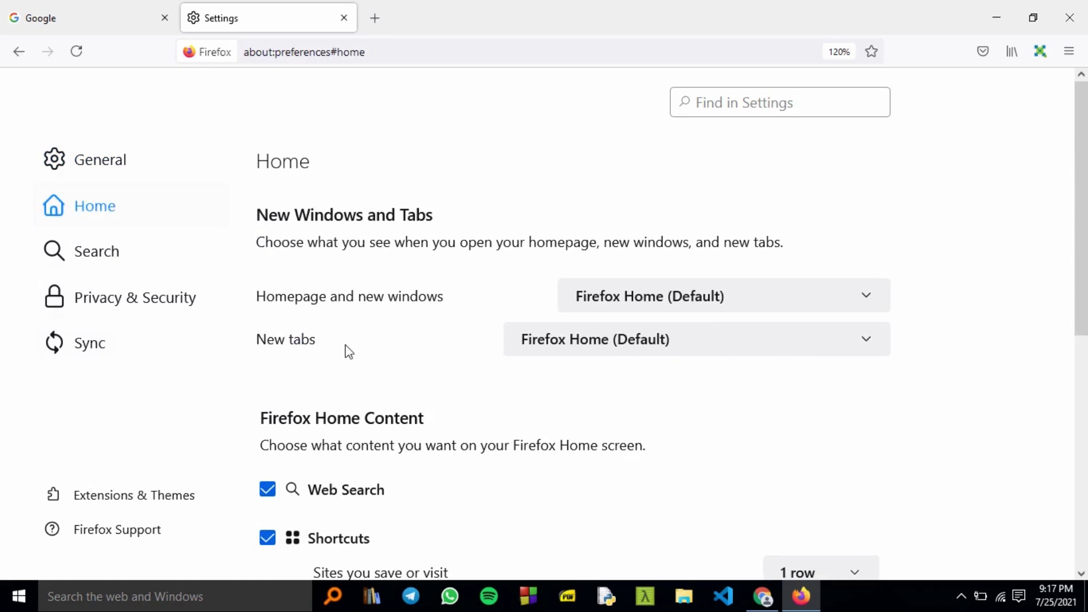
scroll(348, 348, down, 5)
scroll(345, 345, down, 1)
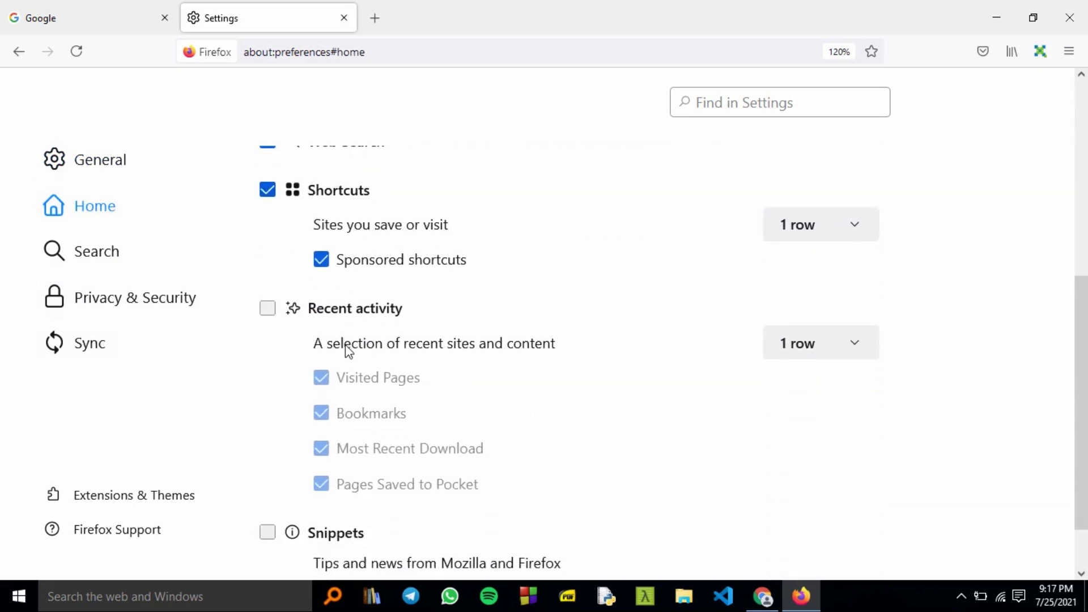
- Go via Search to Privacy & Security and scroll down to Cookies and Site Data
click(140, 262)
click(121, 290)
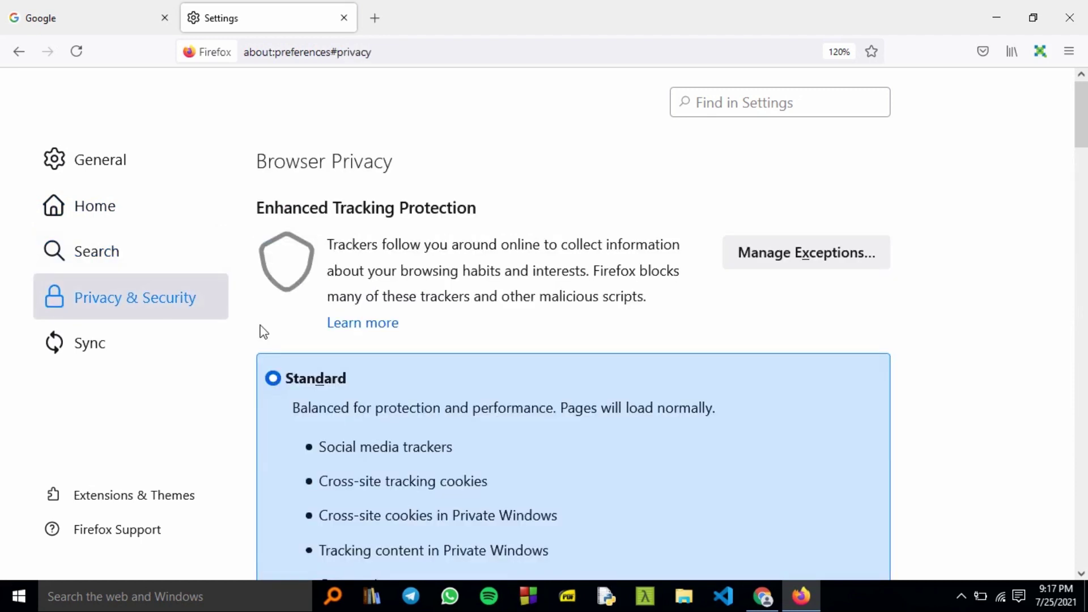
scroll(403, 404, down, 5)
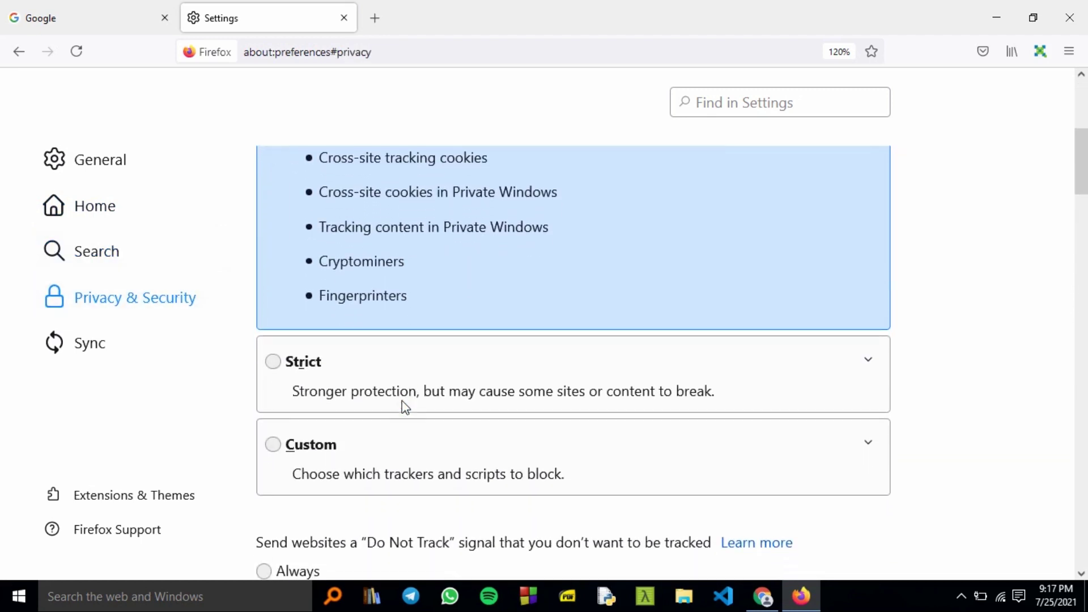
scroll(403, 400, down, 4)
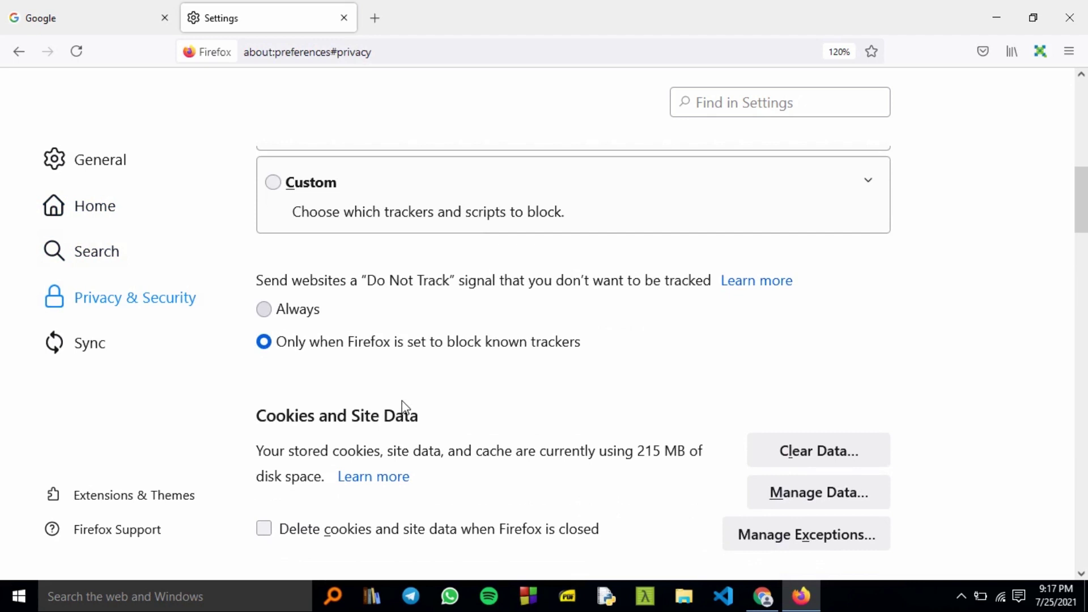
scroll(403, 401, down, 2)
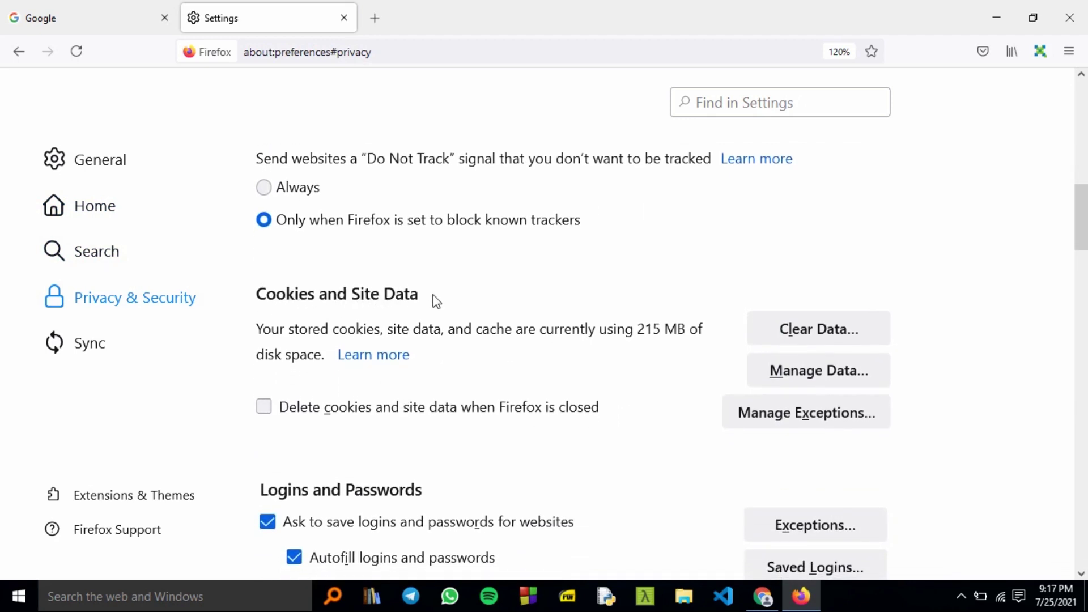
- Clear Firefox's cookies, site data and cached web content, confirming with Clear Now
click(814, 332)
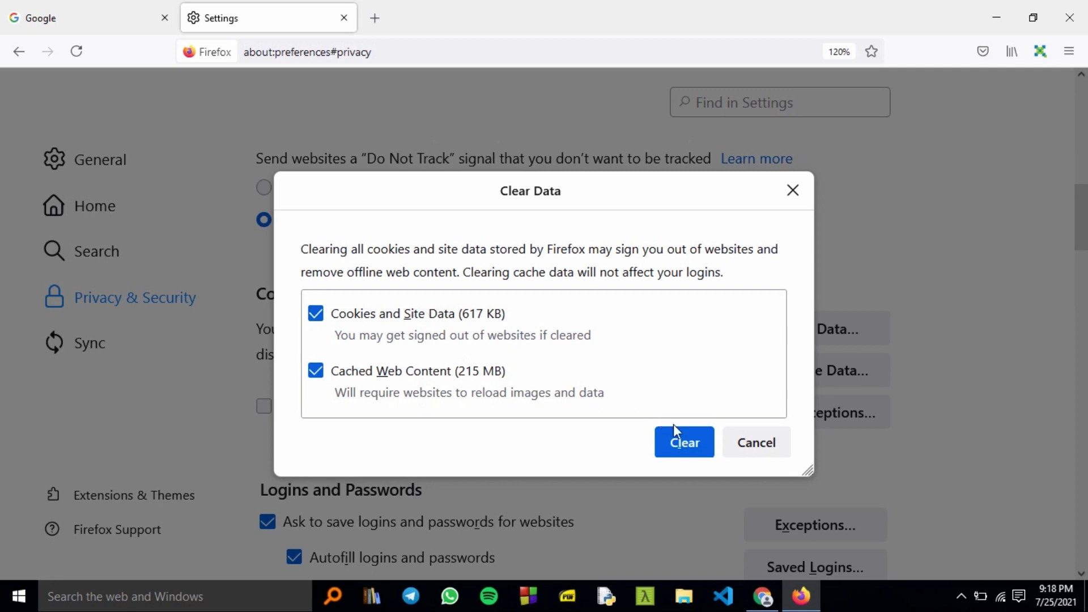
click(695, 445)
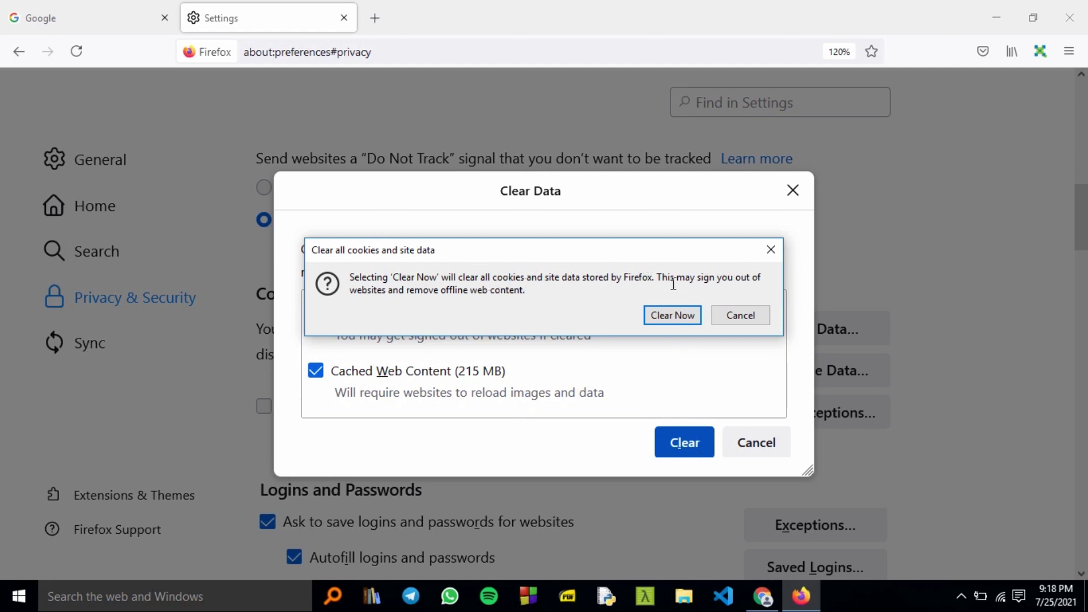
click(672, 315)
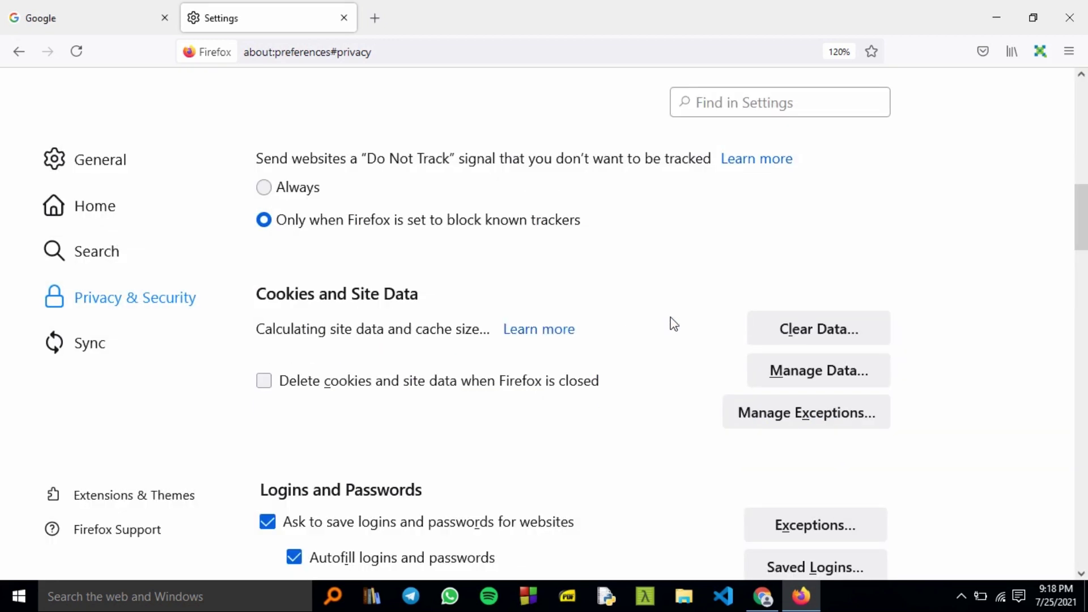
- Clear the Last Hour of history, active logins, cookies and cache from the History section
scroll(674, 324, down, 5)
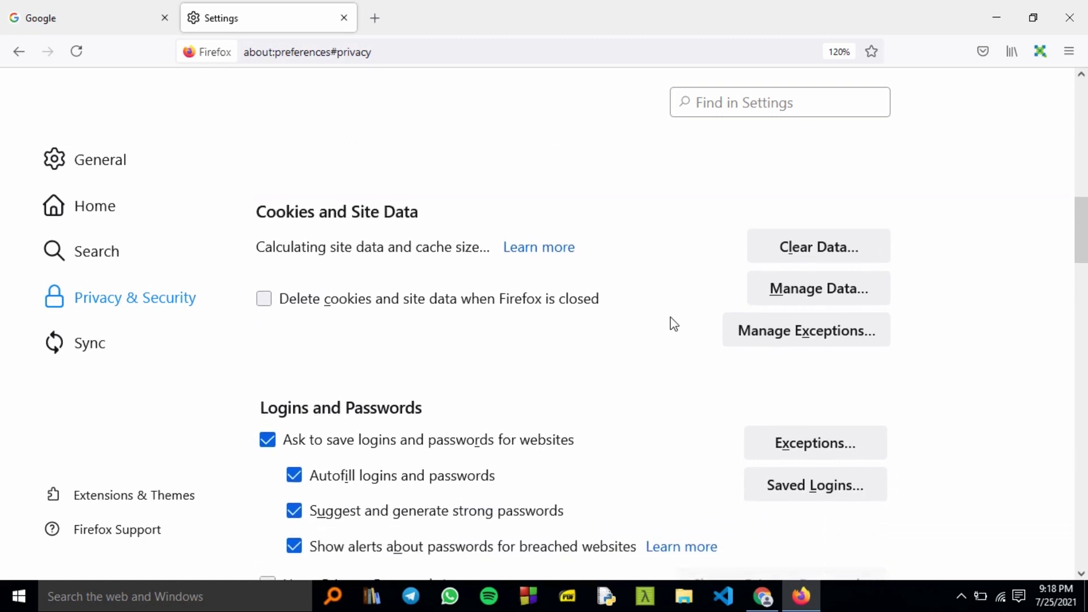
scroll(673, 325, down, 3)
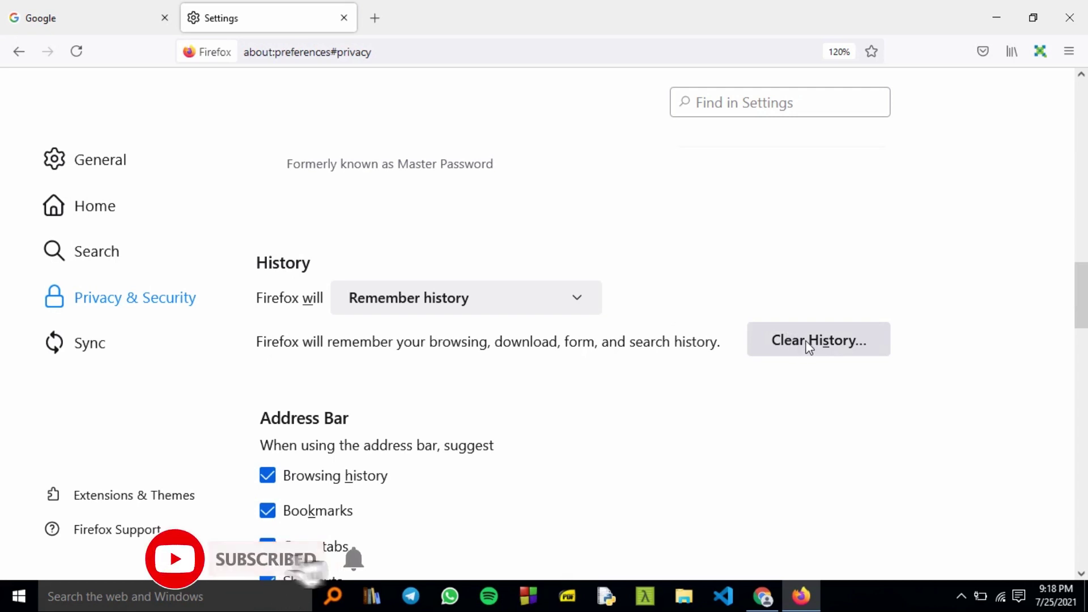
click(805, 342)
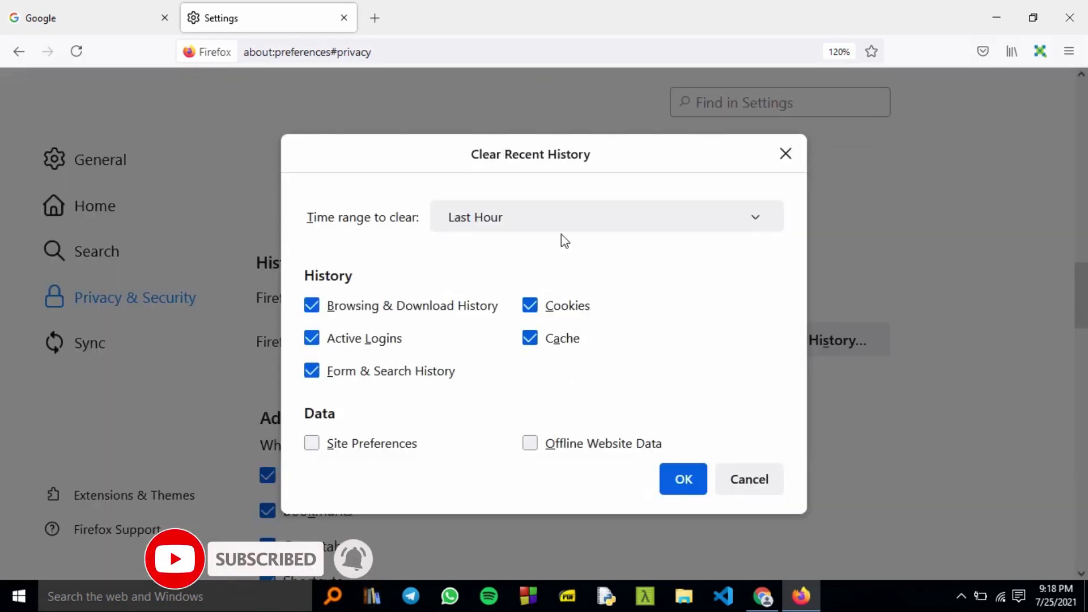
click(683, 480)
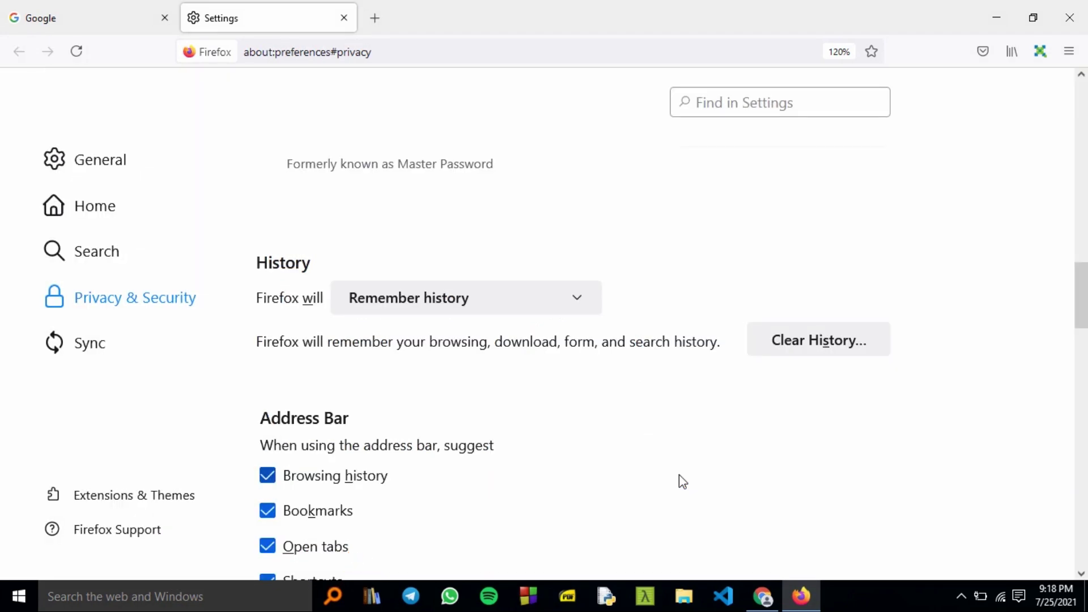
- Review the Privacy & Security page, then show the hidden system tray icons on the taskbar
scroll(683, 482, down, 4)
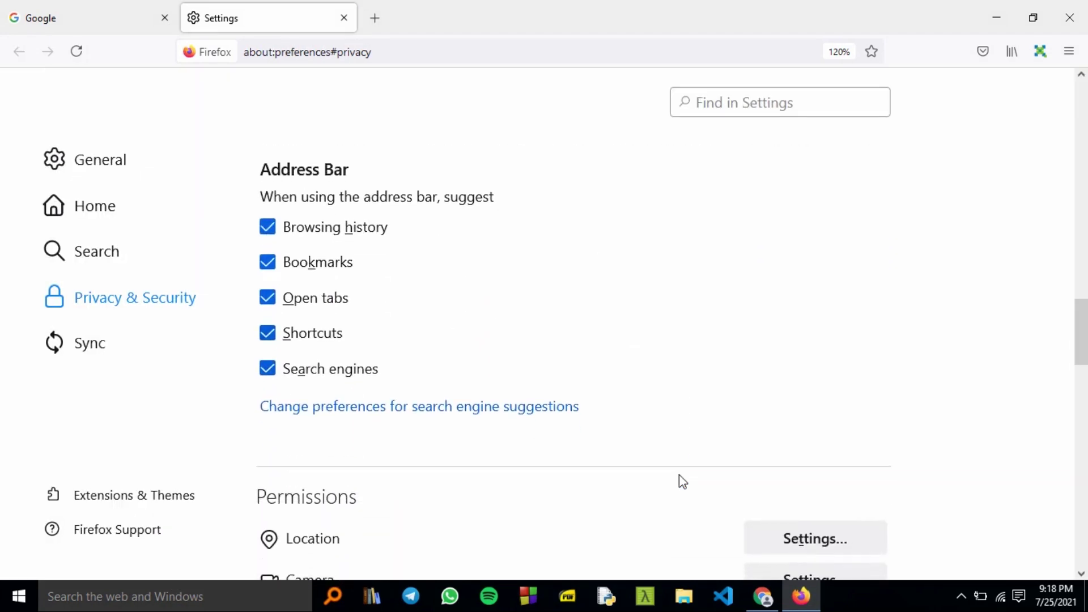
scroll(682, 481, down, 5)
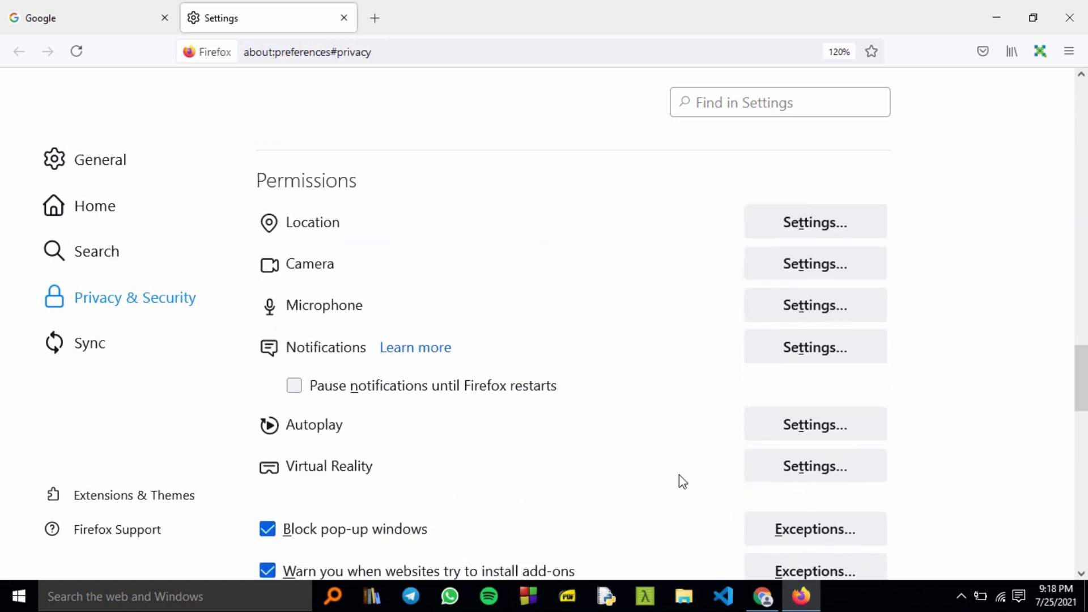
scroll(683, 481, down, 2)
scroll(682, 482, down, 1)
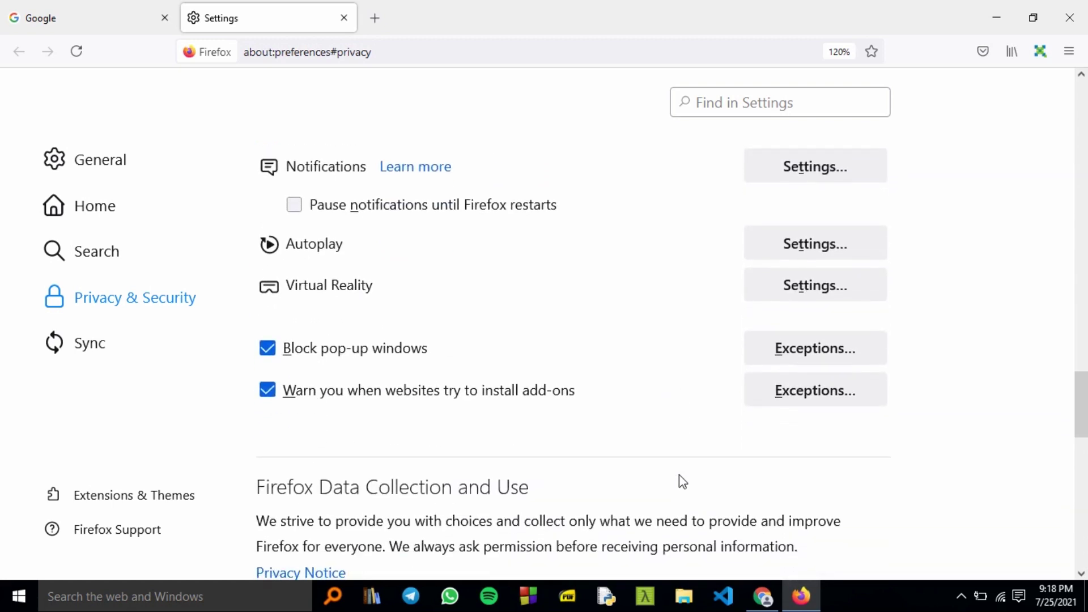
scroll(683, 482, up, 7)
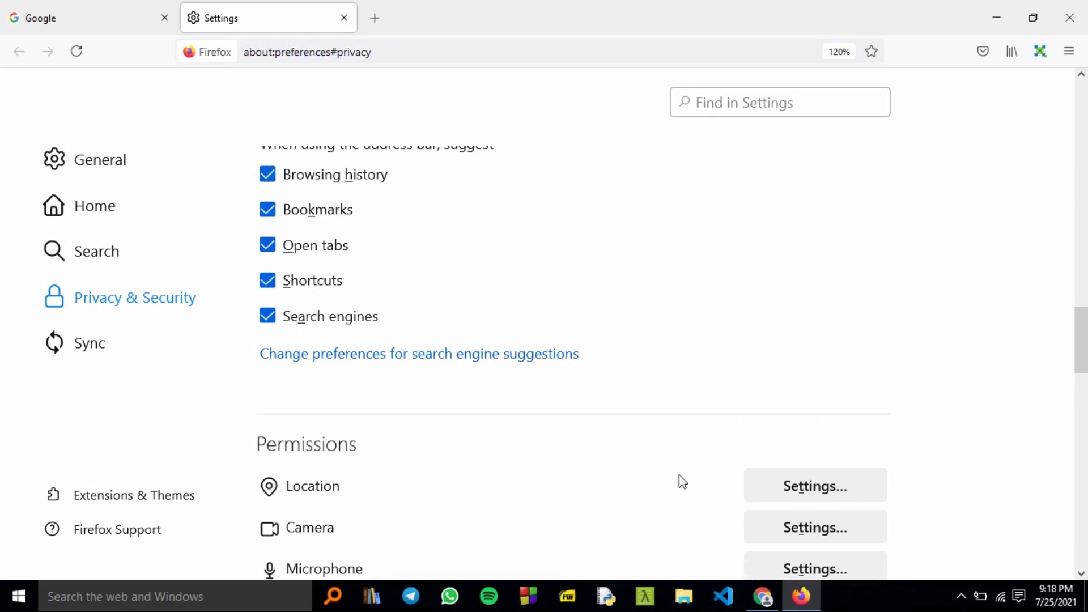
scroll(679, 476, up, 9)
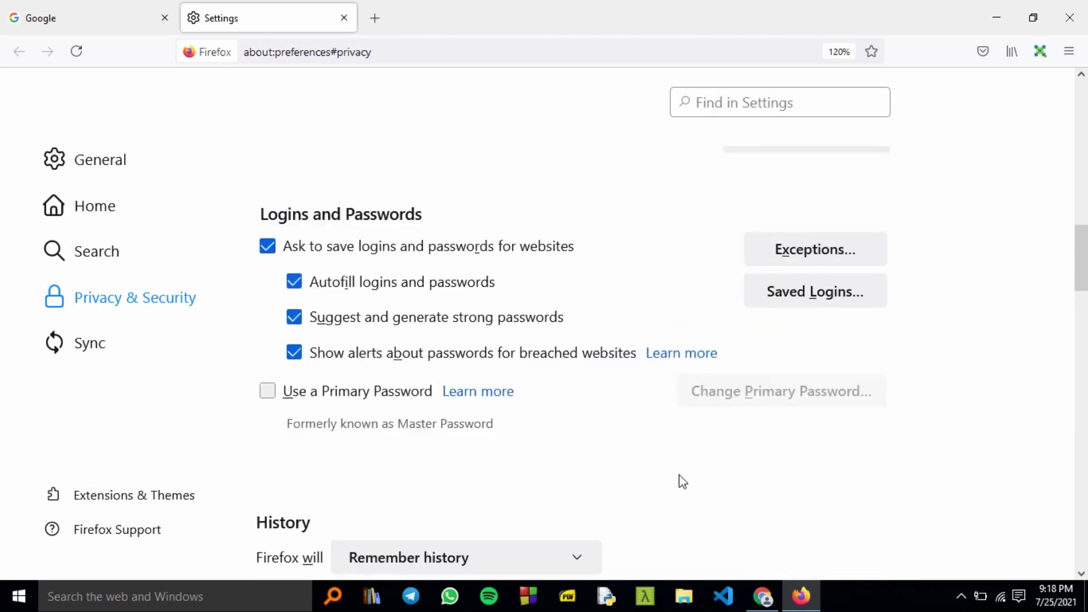
scroll(683, 482, up, 5)
scroll(683, 482, up, 2)
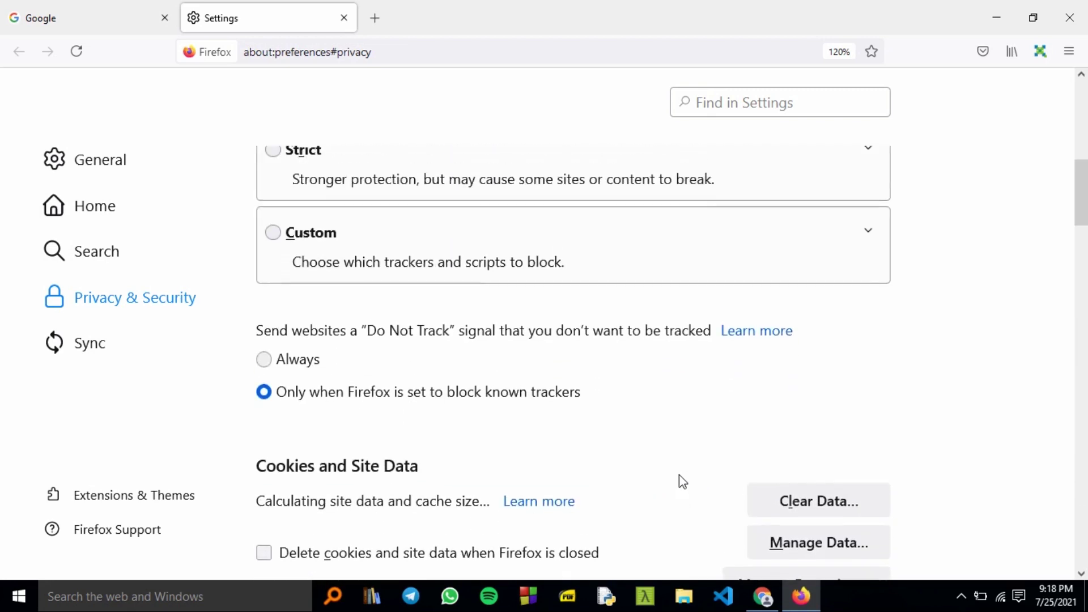
scroll(685, 483, up, 1)
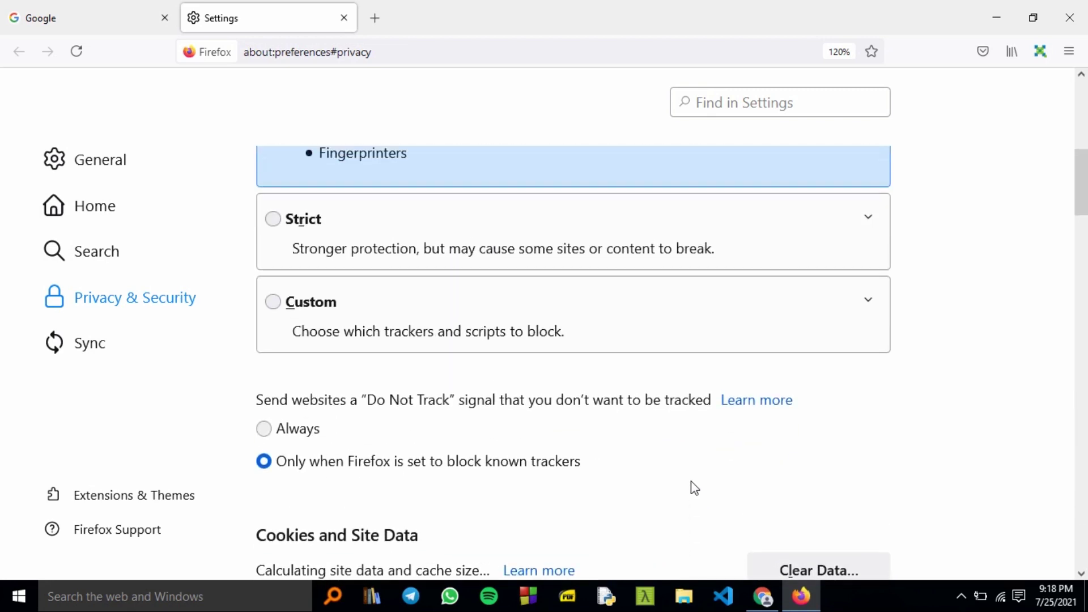
click(963, 594)
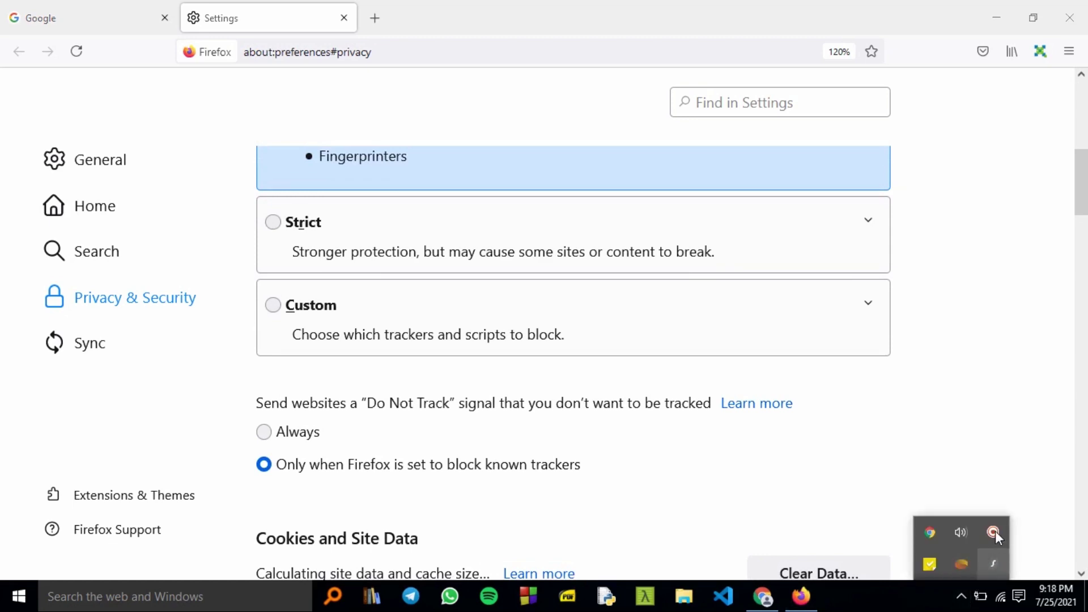